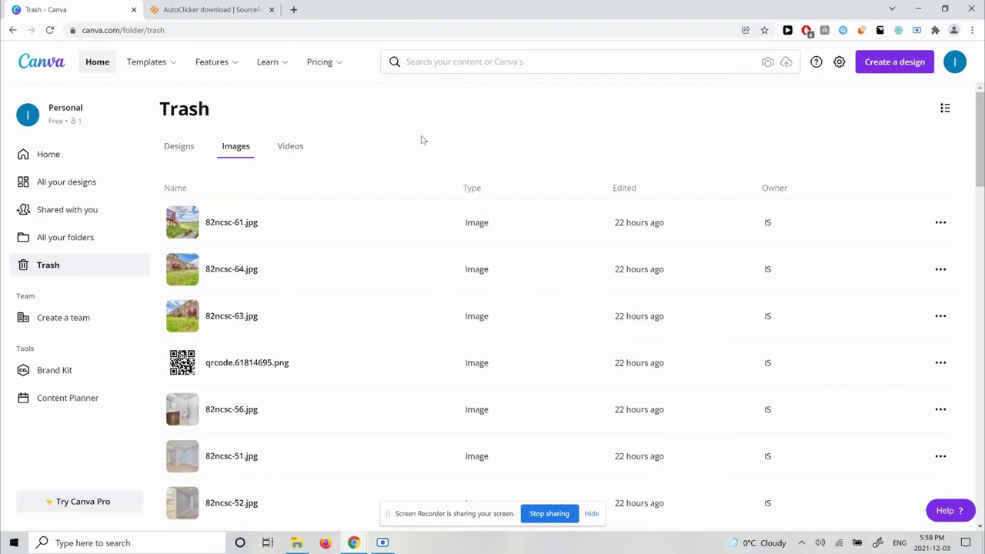
Delete 82ncsc-61.jpg and then 82ncsc-64.jpg permanently from the Trash images list, confirming each
{"action": "left_click", "coordinate": [940, 222]}
{"action": "left_click", "coordinate": [873, 316]}
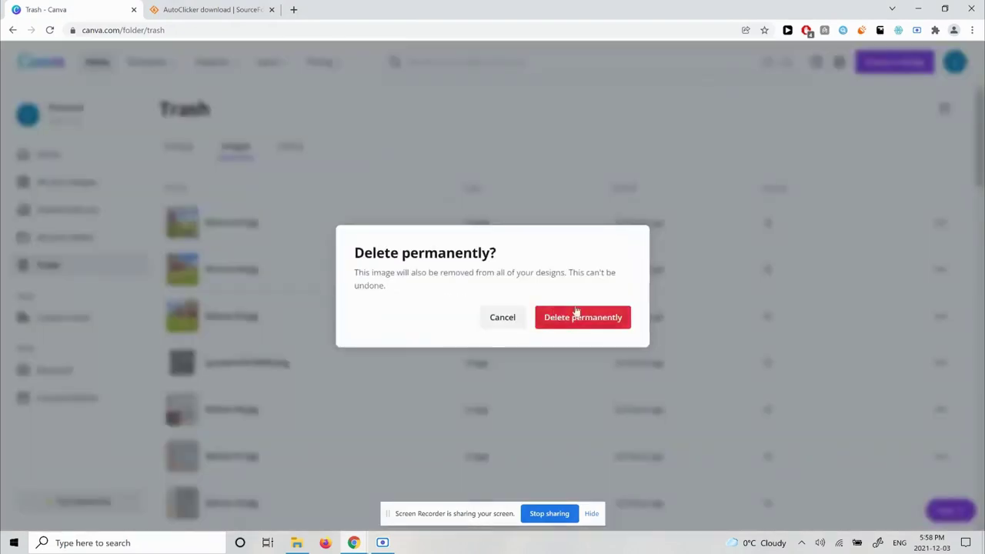
{"action": "left_click", "coordinate": [576, 315]}
{"action": "left_click", "coordinate": [940, 223]}
{"action": "left_click", "coordinate": [874, 316]}
{"action": "left_click", "coordinate": [583, 316]}
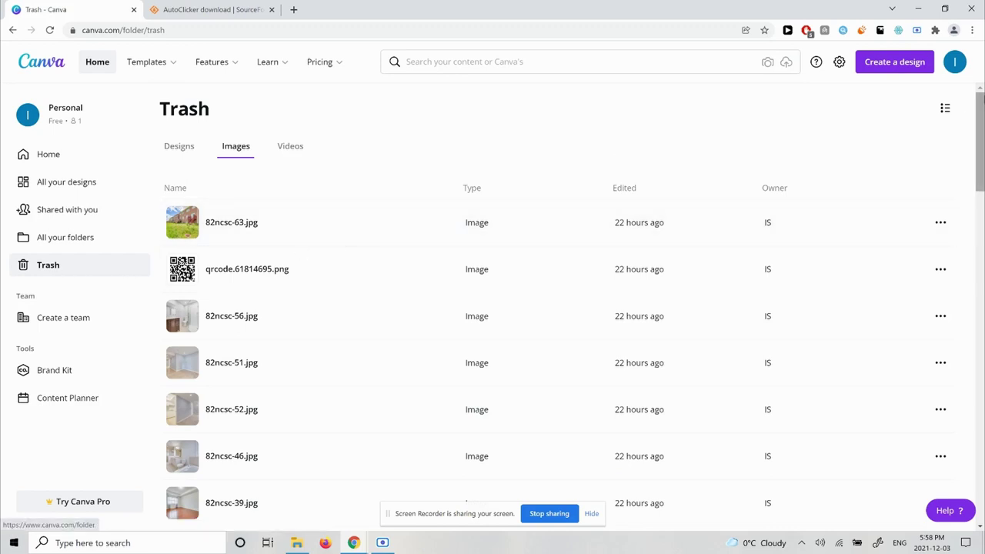
{"action": "left_click", "coordinate": [945, 108]}
{"action": "left_click", "coordinate": [875, 164]}
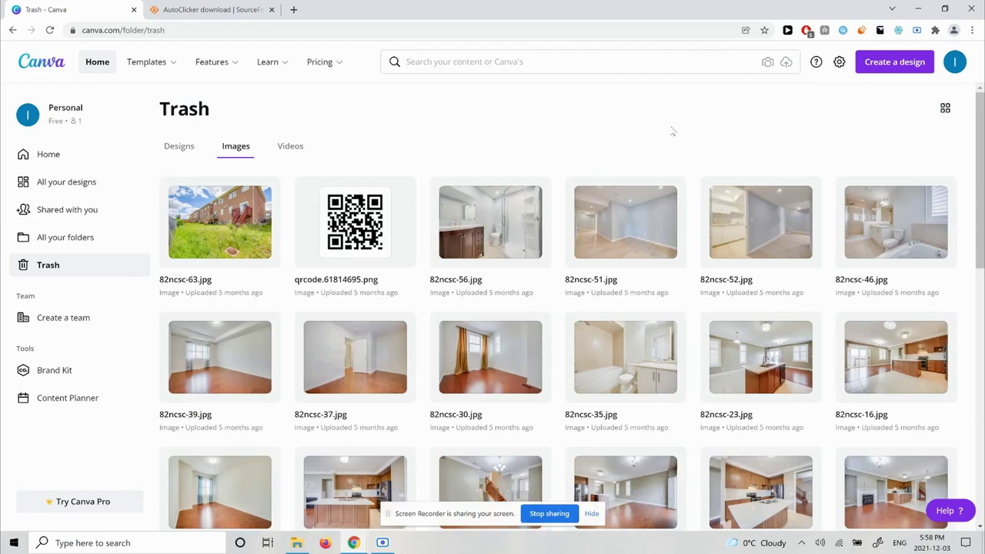
{"action": "left_click", "coordinate": [945, 108]}
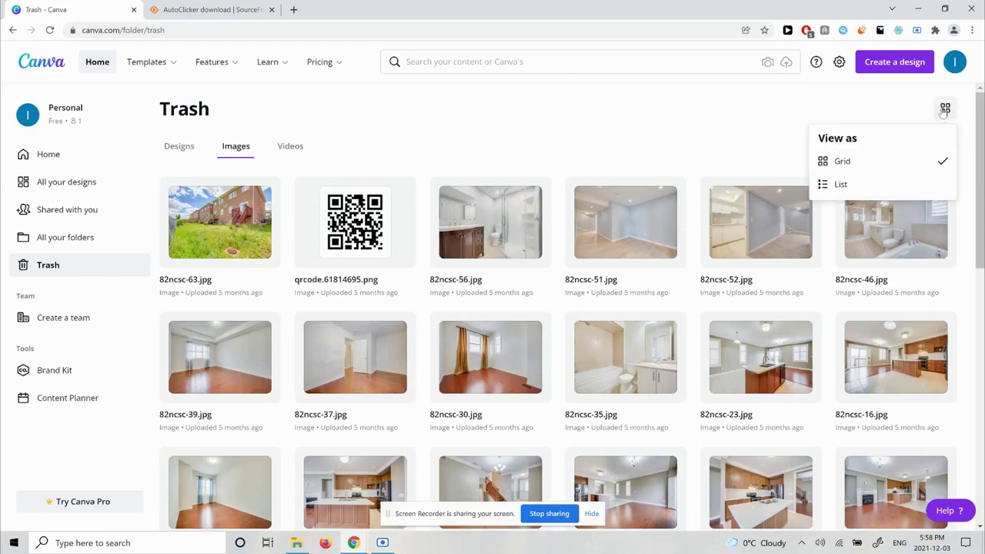
{"action": "left_click", "coordinate": [883, 188]}
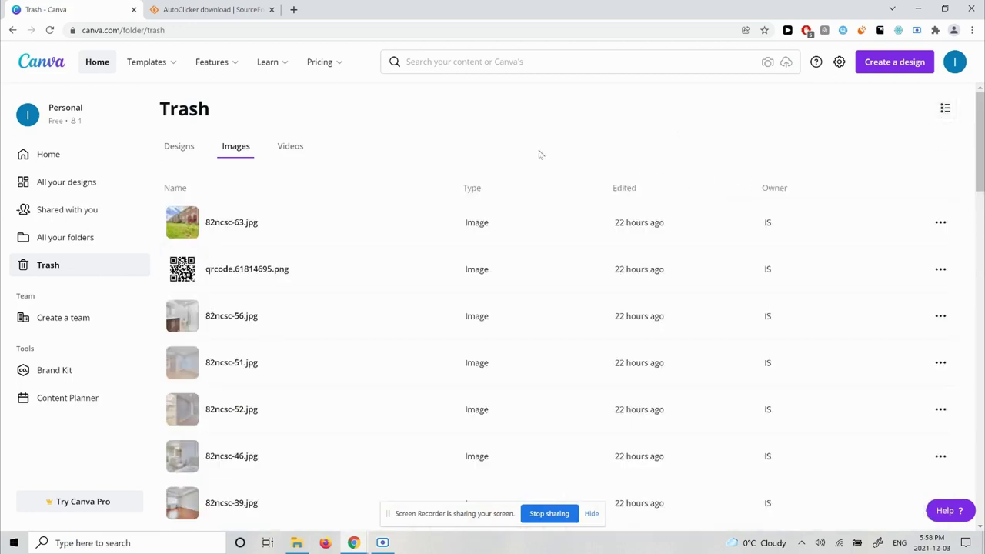
Show the SourceForge AutoClicker project page and clear the selection on its title
{"action": "left_click", "coordinate": [220, 7]}
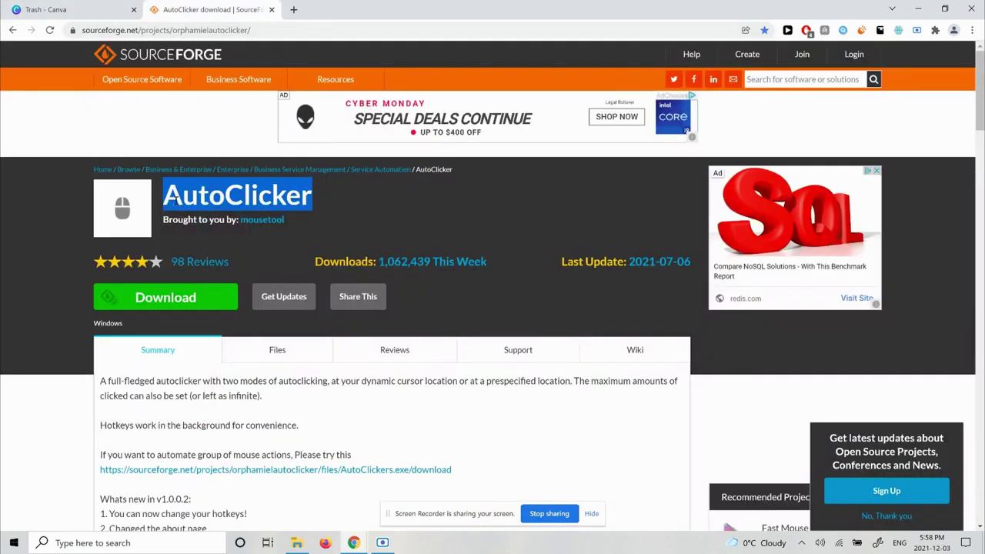
{"action": "left_click", "coordinate": [274, 196]}
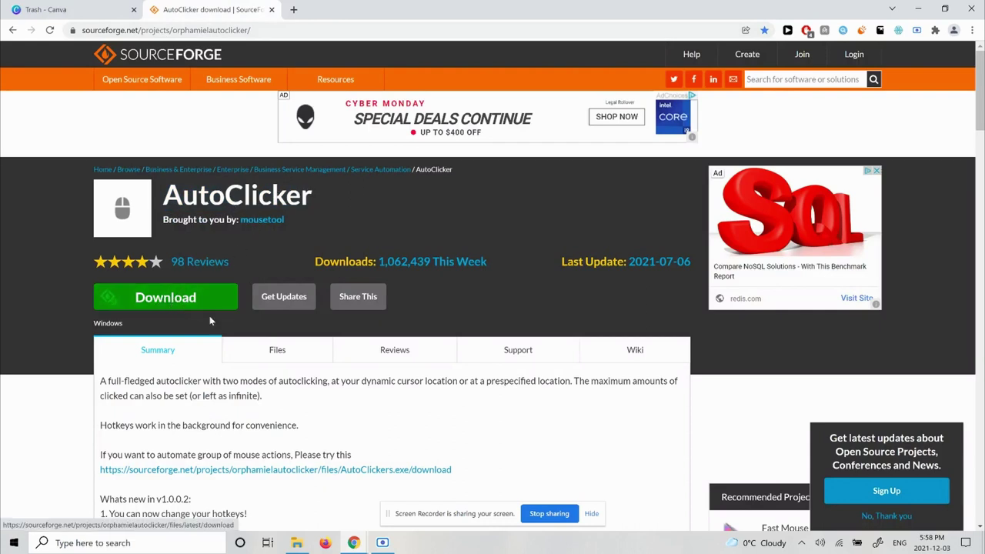
Launch AutoClickers from Downloads, close File Explorer, and place Auto Clicker over Canva's Trash page
{"action": "left_click", "coordinate": [299, 542]}
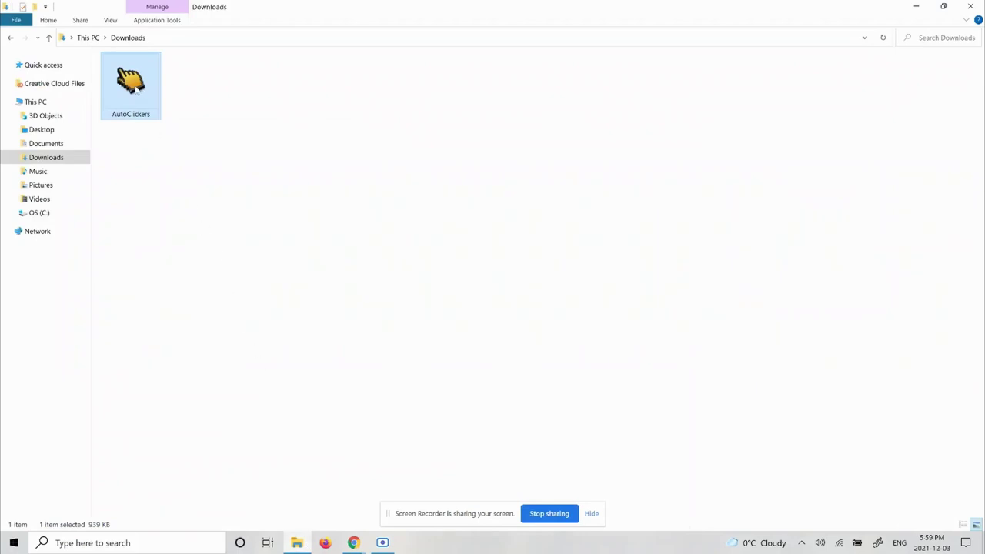
{"action": "double_click", "coordinate": [137, 89]}
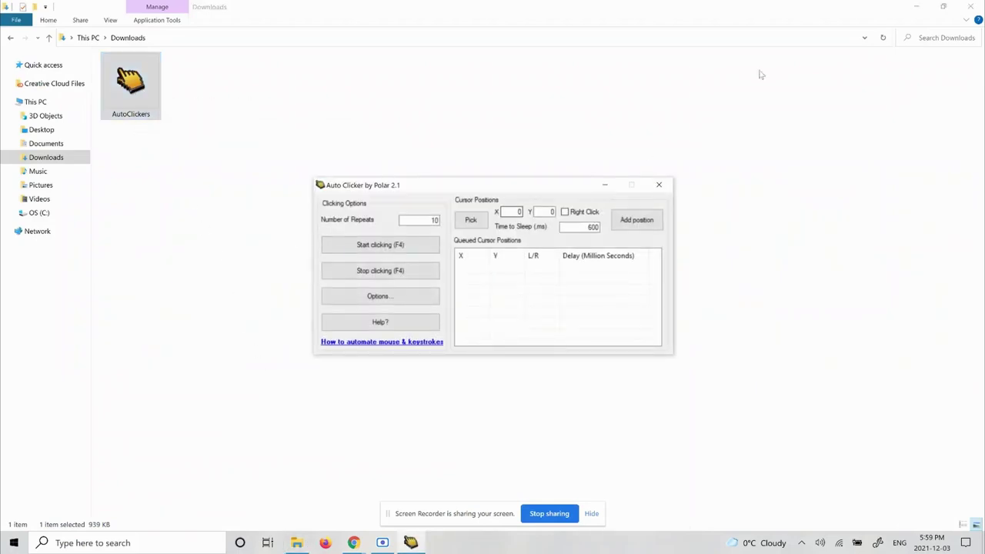
{"action": "left_click_drag", "start_coordinate": [522, 185], "coordinate": [219, 14]}
{"action": "left_click", "coordinate": [966, 8]}
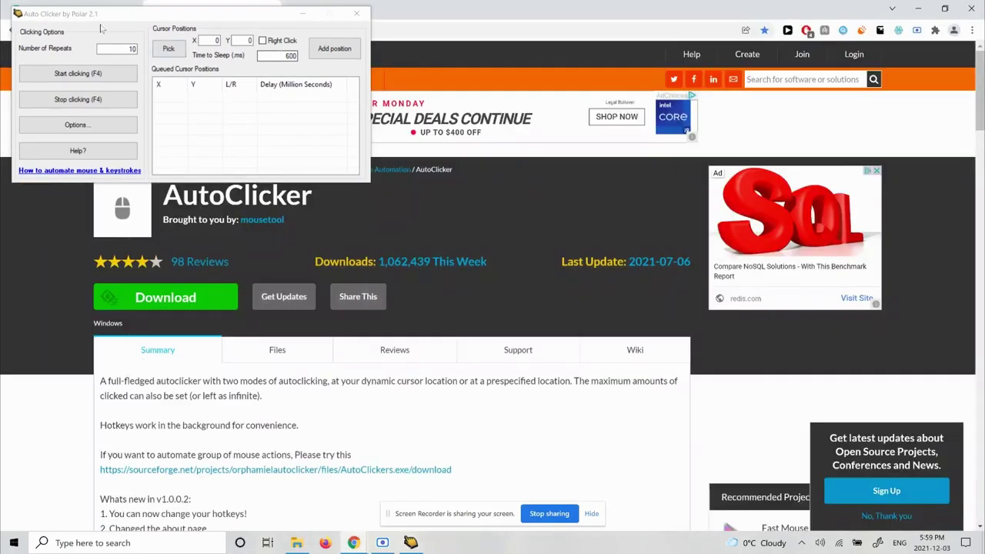
{"action": "left_click", "coordinate": [101, 5]}
{"action": "mouse_move", "coordinate": [105, 7]}
{"action": "left_mouse_down"}
{"action": "mouse_move", "coordinate": [103, 35]}
{"action": "mouse_move", "coordinate": [103, 14]}
{"action": "left_mouse_up"}
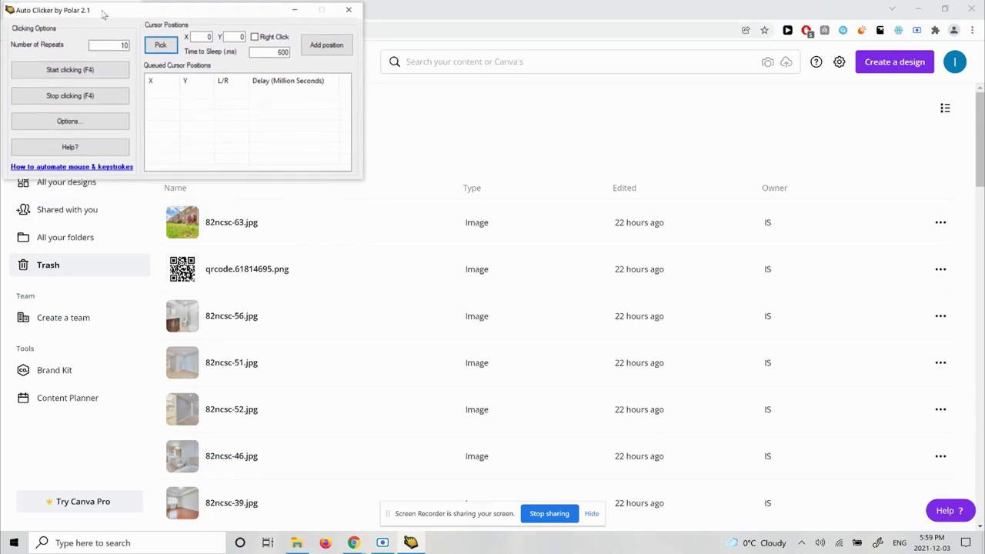
{"action": "left_click_drag", "start_coordinate": [104, 14], "coordinate": [105, 15]}
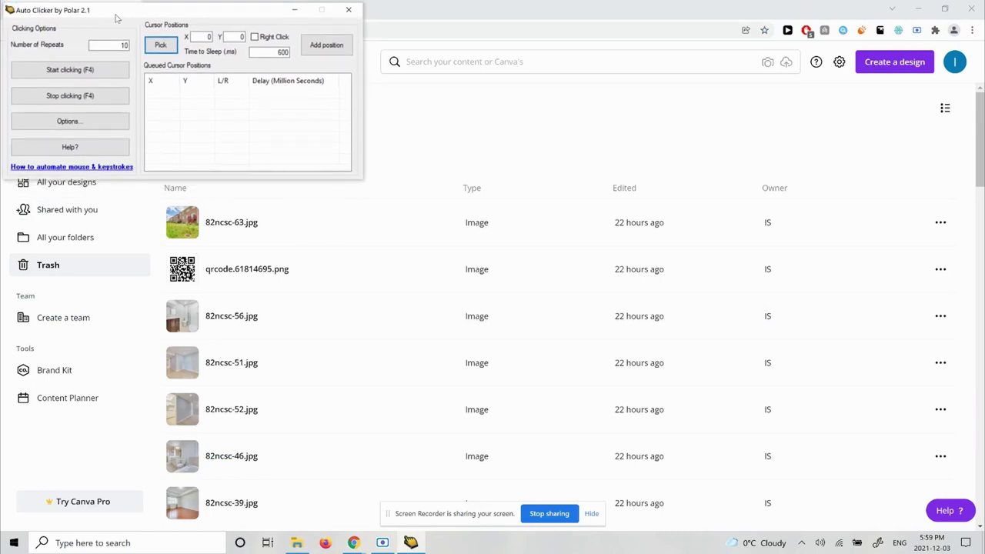
Queue the first Trash row's options button as left-click position 1631, 385
{"action": "left_click", "coordinate": [161, 46]}
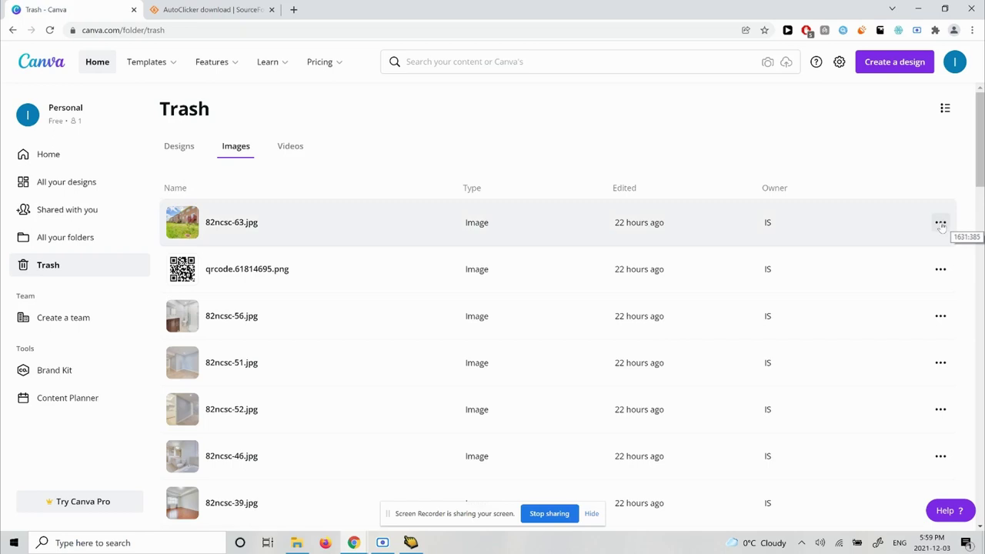
{"action": "left_click", "coordinate": [940, 223]}
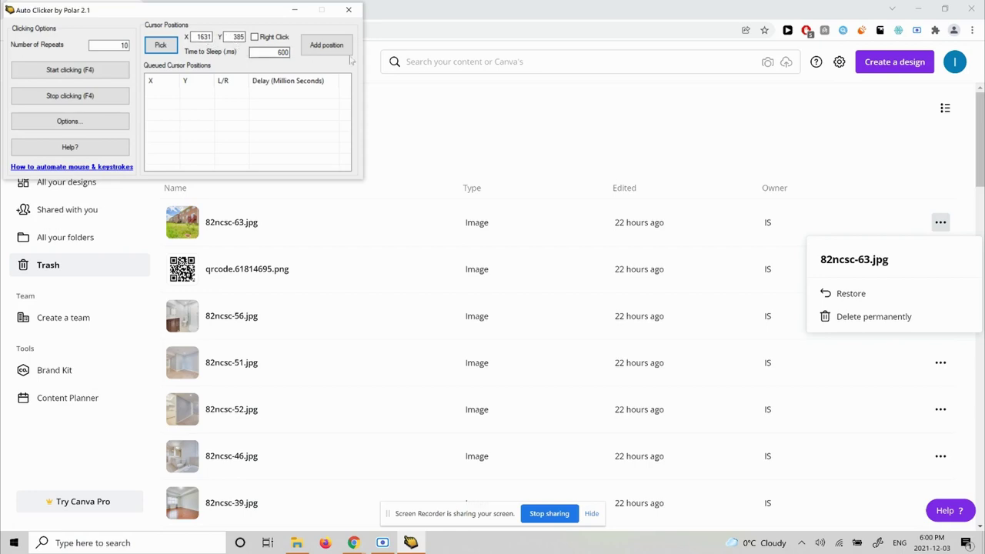
{"action": "left_click", "coordinate": [329, 45]}
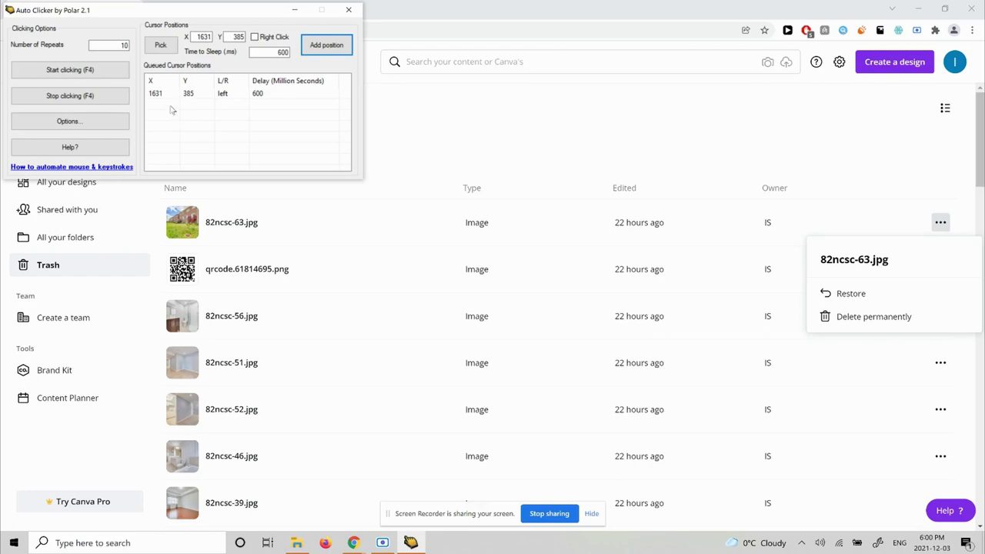
Queue the Delete permanently menu item as left-click position 1530, 547
{"action": "left_click", "coordinate": [161, 46]}
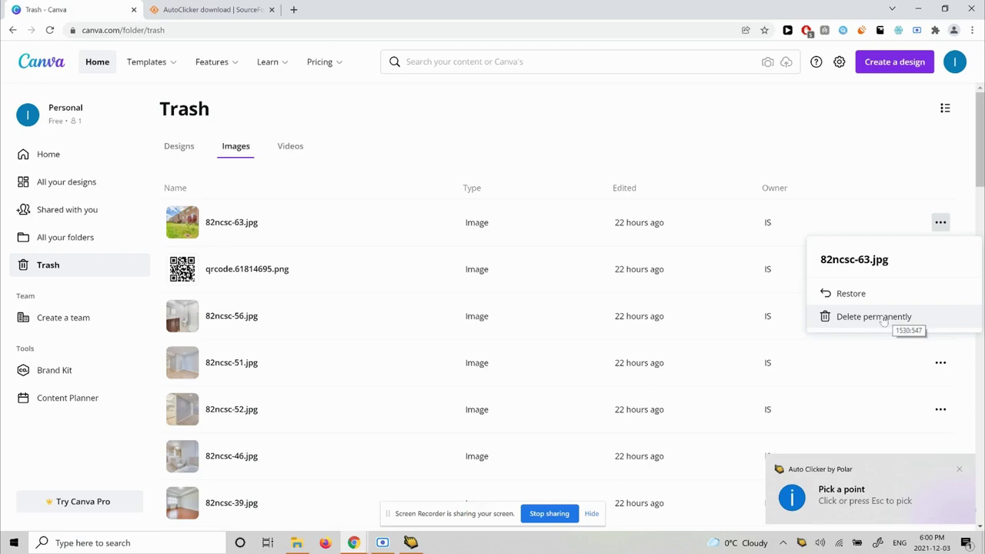
{"action": "left_click", "coordinate": [883, 321]}
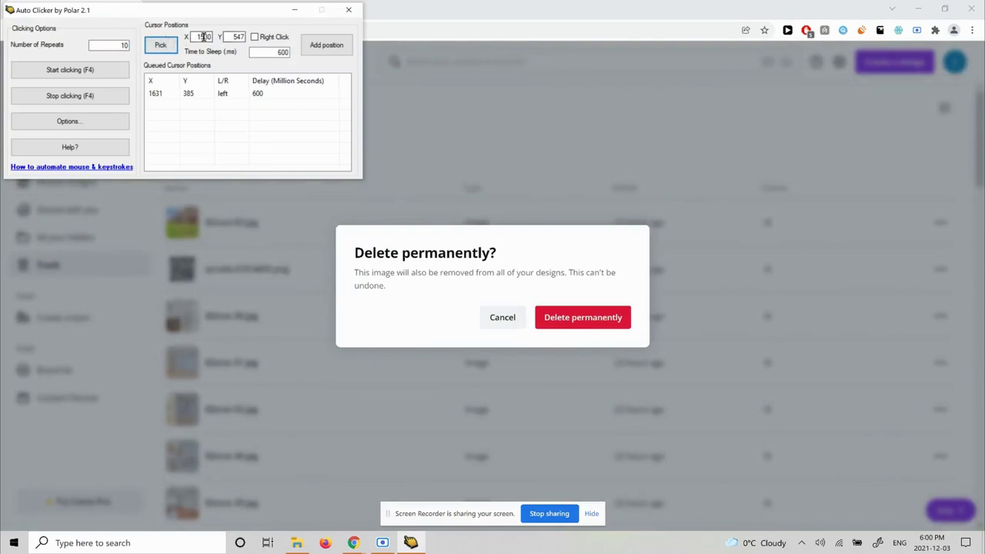
{"action": "left_click", "coordinate": [330, 48]}
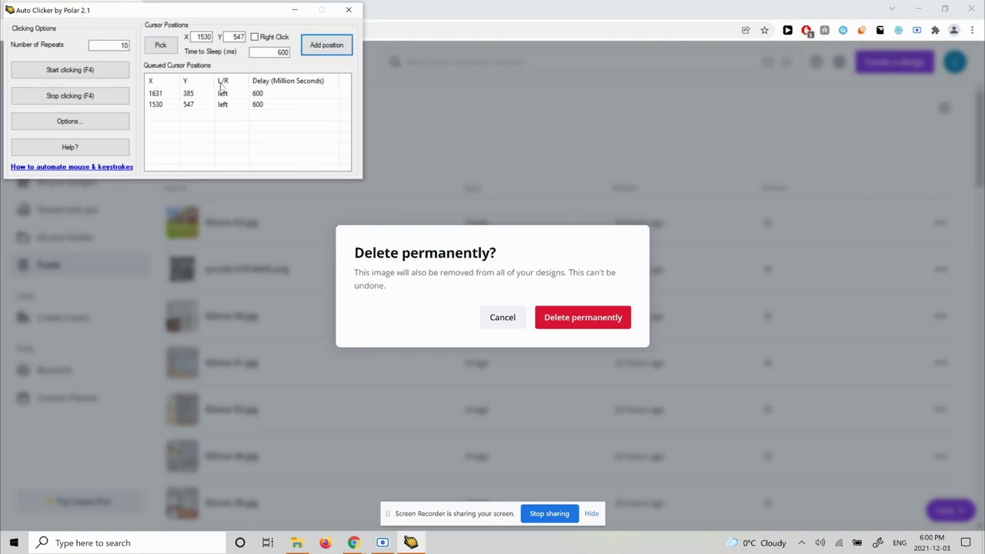
Queue the confirmation dialog's Delete permanently button as left-click position 1007, 544
{"action": "left_click", "coordinate": [161, 46]}
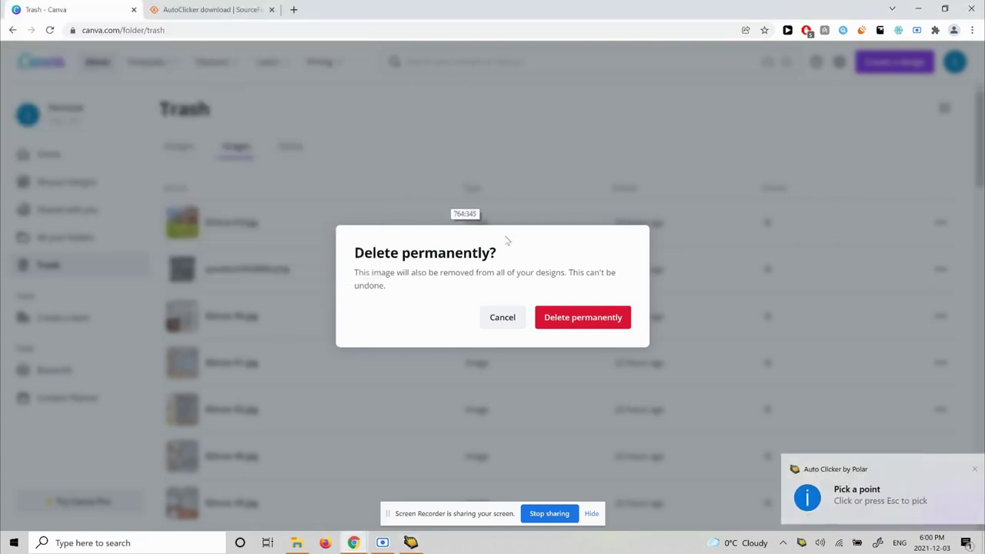
{"action": "left_click", "coordinate": [582, 319]}
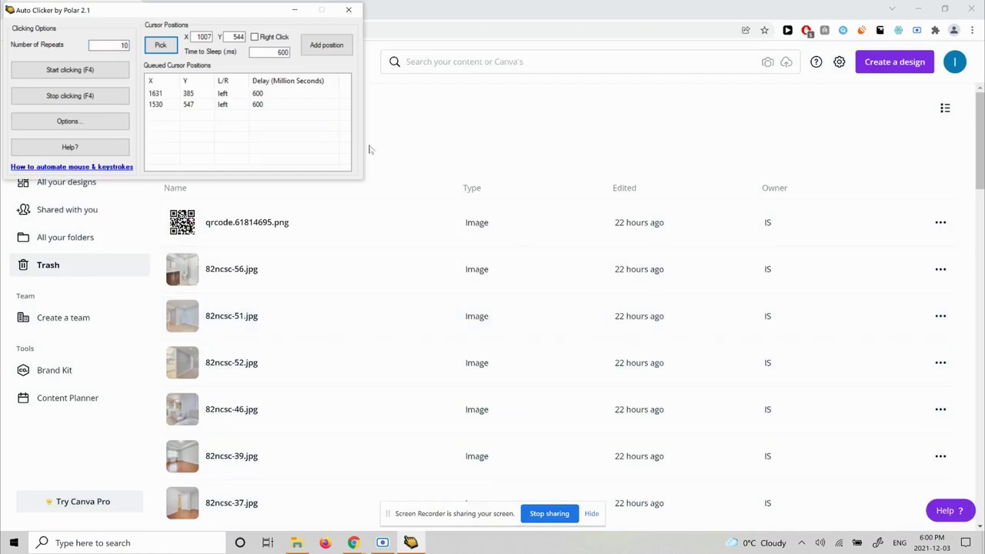
{"action": "left_click", "coordinate": [332, 49]}
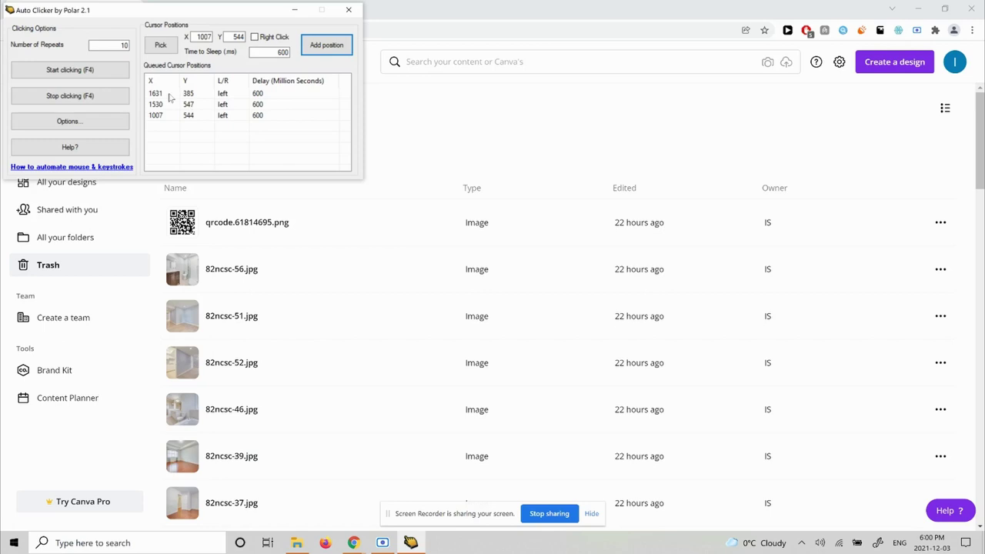
Permanently delete qrcode.61814695.png from the Trash, confirming in the dialog
{"action": "left_click", "coordinate": [941, 222]}
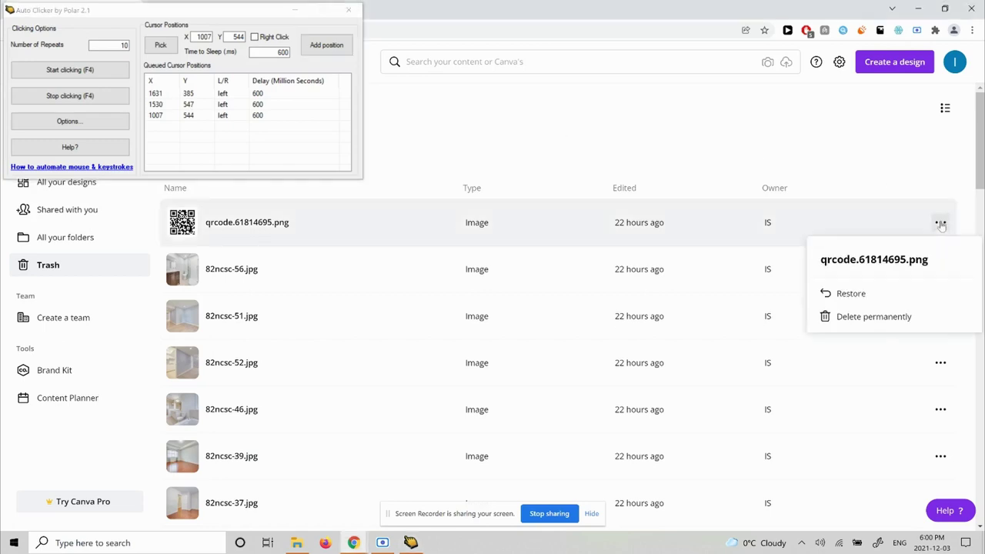
{"action": "left_click", "coordinate": [915, 317]}
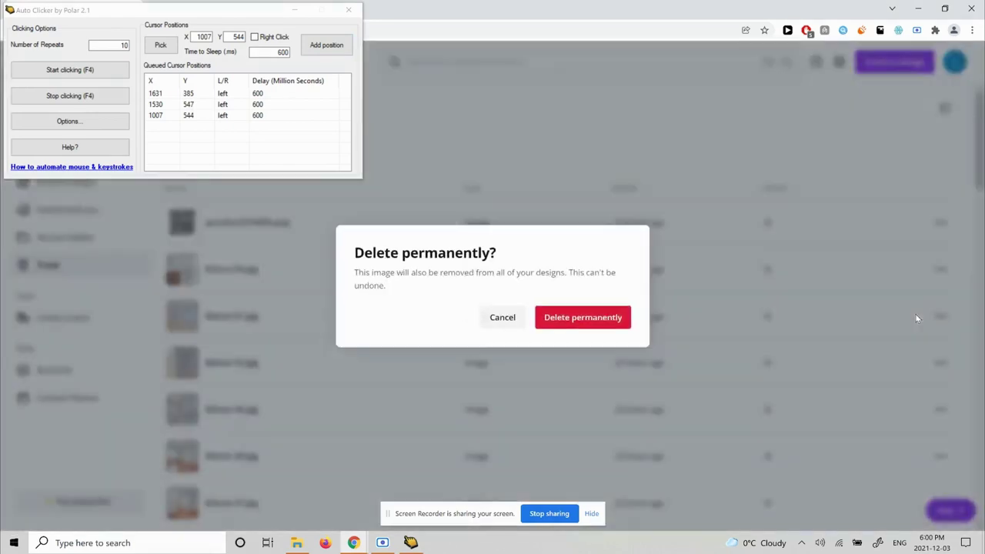
{"action": "left_click", "coordinate": [580, 319]}
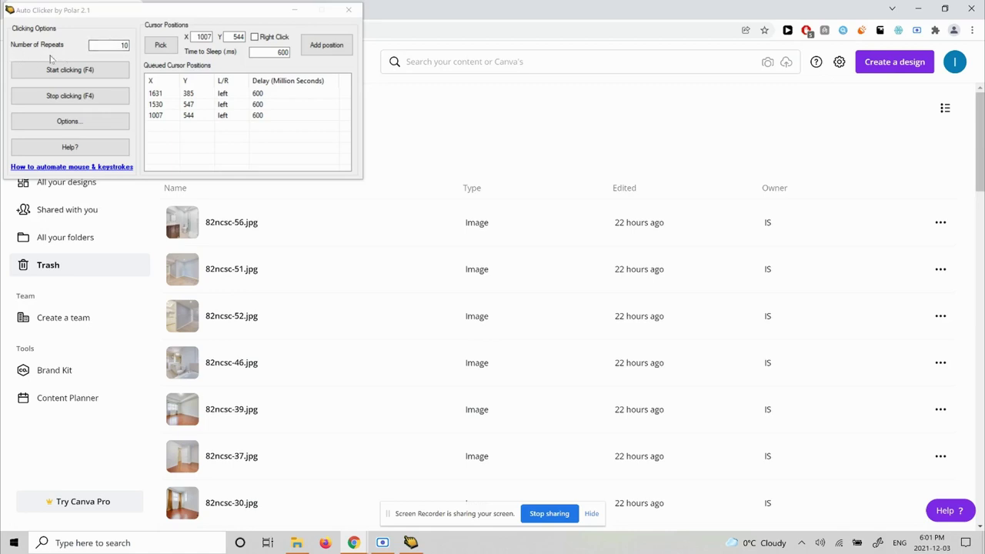
Change Auto Clicker's Number of Repeats from 10 to 1000
{"action": "double_click", "coordinate": [107, 44]}
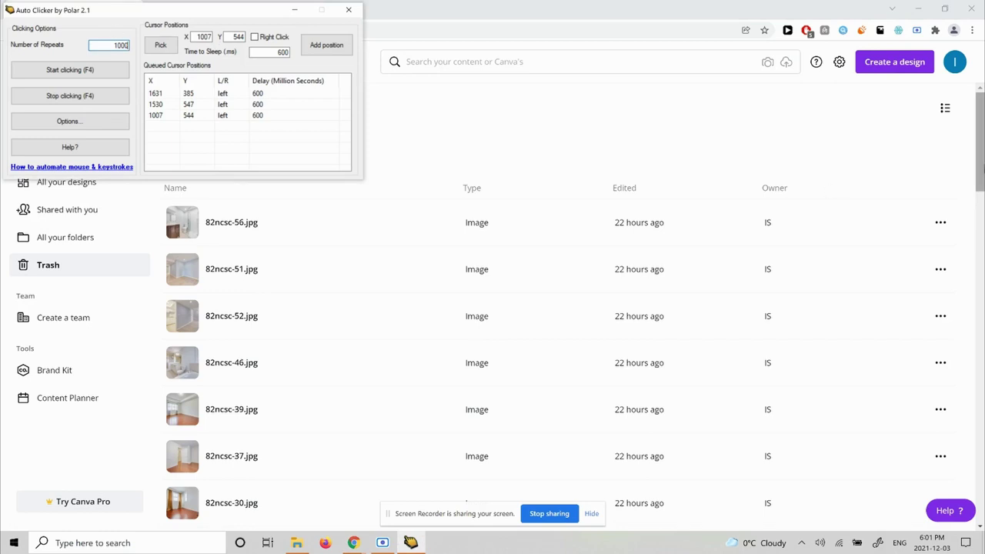
{"action": "scroll", "coordinate": [827, 187], "scroll_direction": "down", "scroll_amount": 10}
{"action": "scroll", "coordinate": [808, 219], "scroll_direction": "down", "scroll_amount": 3}
{"action": "scroll", "coordinate": [778, 228], "scroll_direction": "up", "scroll_amount": 10}
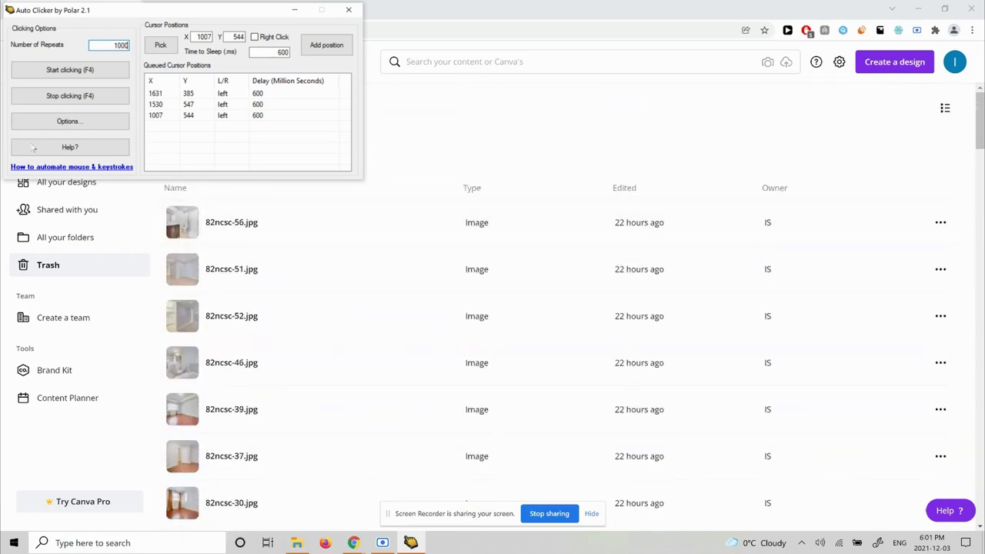
Start the click loop (F4) so it keeps deleting Trash images until 82ncsc-26.jpg heads the list
{"action": "left_click", "coordinate": [61, 70]}
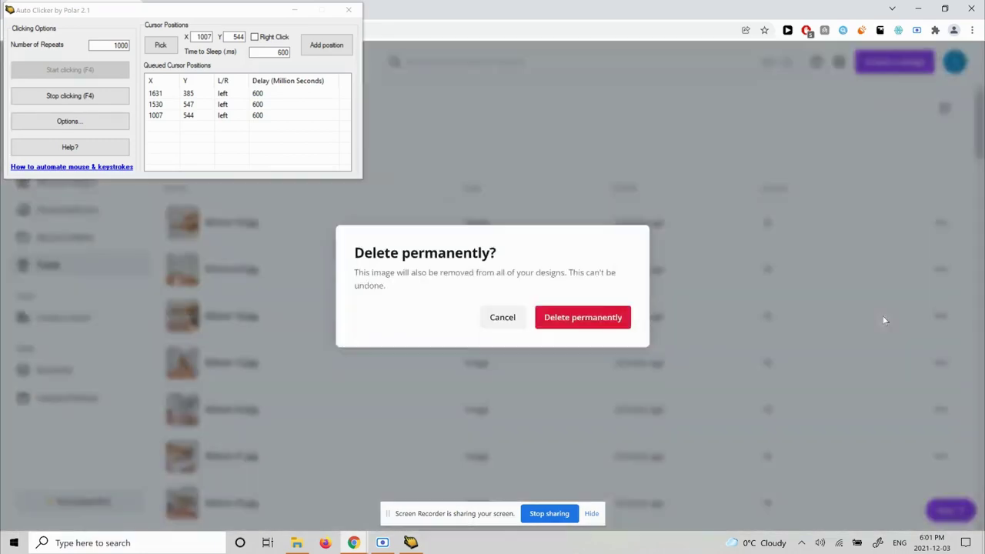
{"action": "left_click", "coordinate": [583, 317]}
{"action": "left_click", "coordinate": [873, 317]}
{"action": "left_click", "coordinate": [583, 318]}
{"action": "left_click", "coordinate": [885, 318]}
{"action": "left_click", "coordinate": [582, 317]}
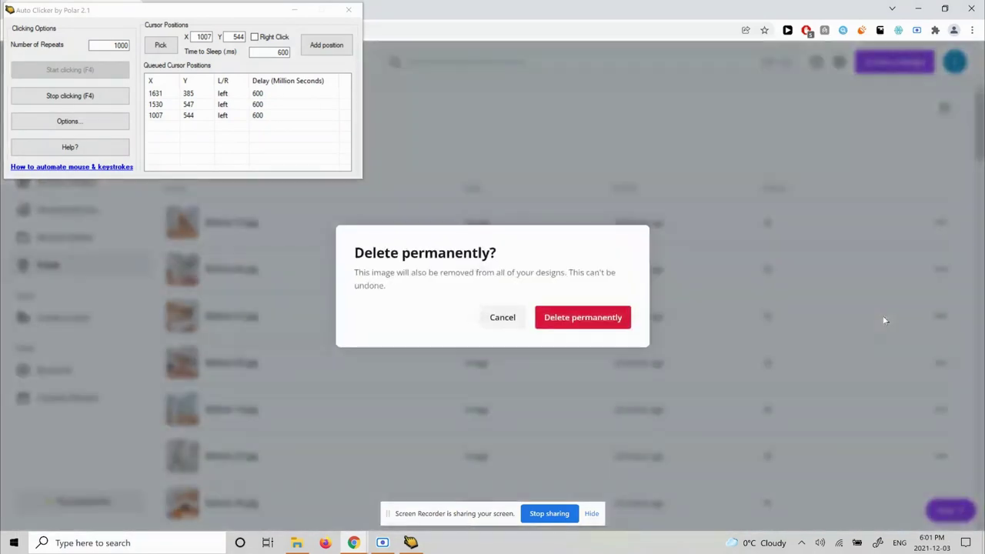
{"action": "left_click", "coordinate": [583, 318]}
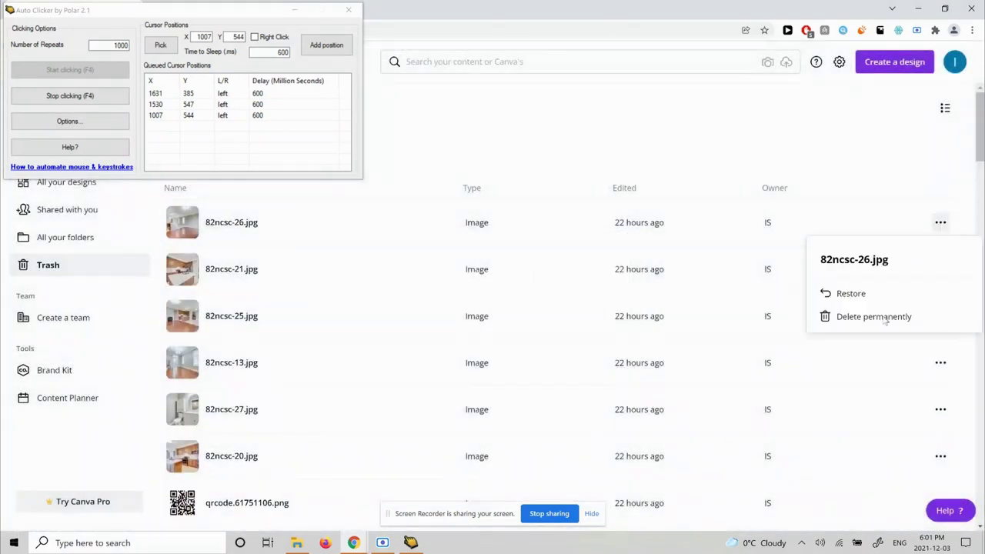